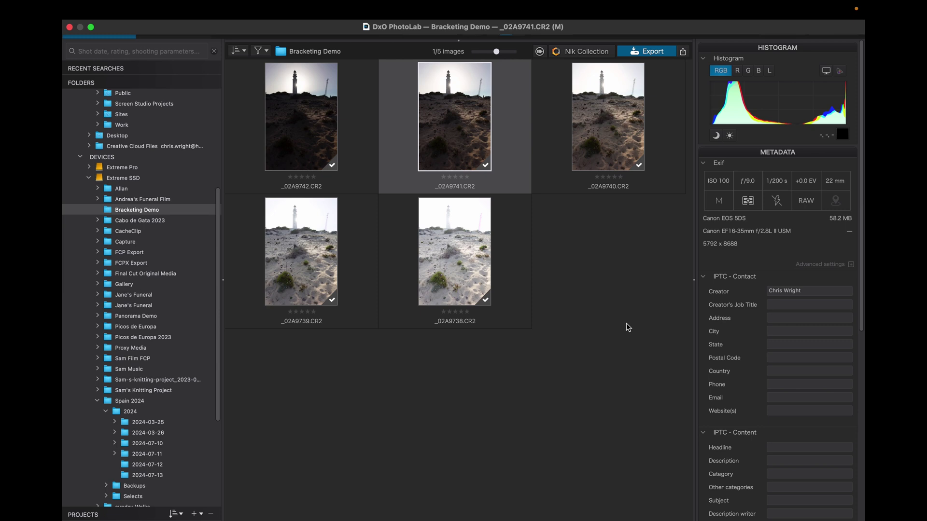
- Open _02A9738.CR2, compare it with _02A9740.CR2 and _02A9742.CR2, and settle on _02A9742.CR2
double_click(457, 252)
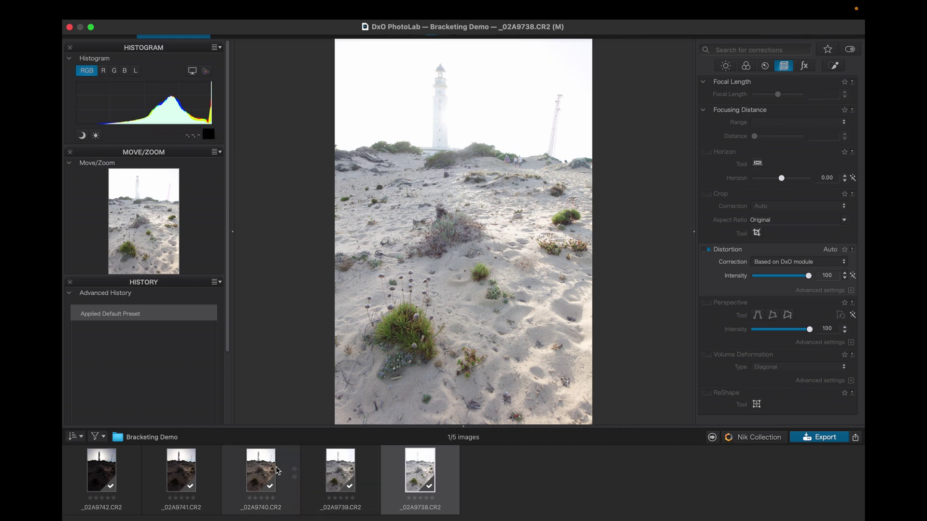
click(125, 469)
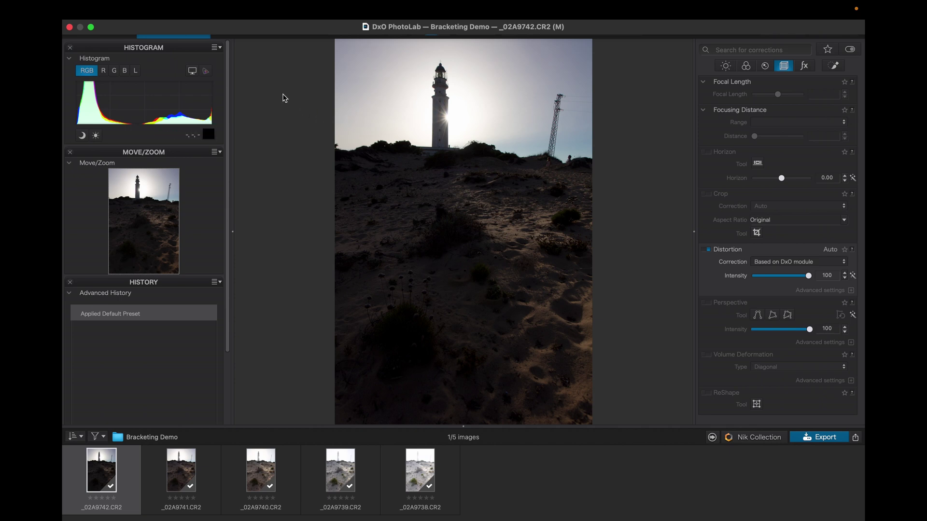
click(267, 458)
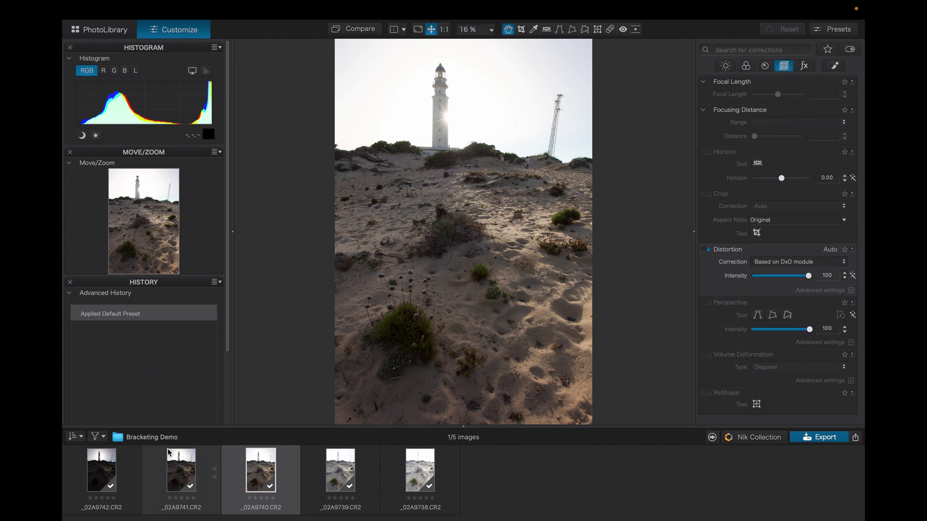
click(107, 477)
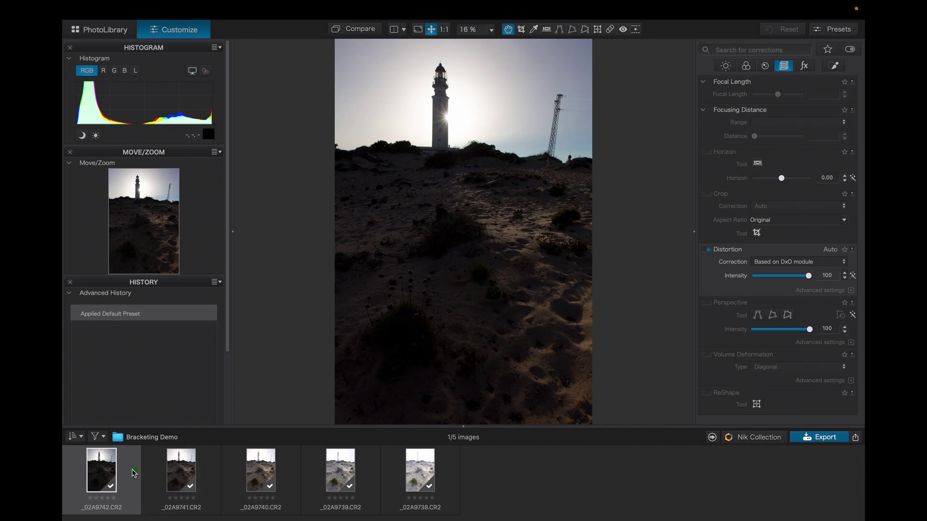
- Select all five bracketed exposures and send them through Nik Collection to Nik 7 HDR Efex
super+click(209, 458)
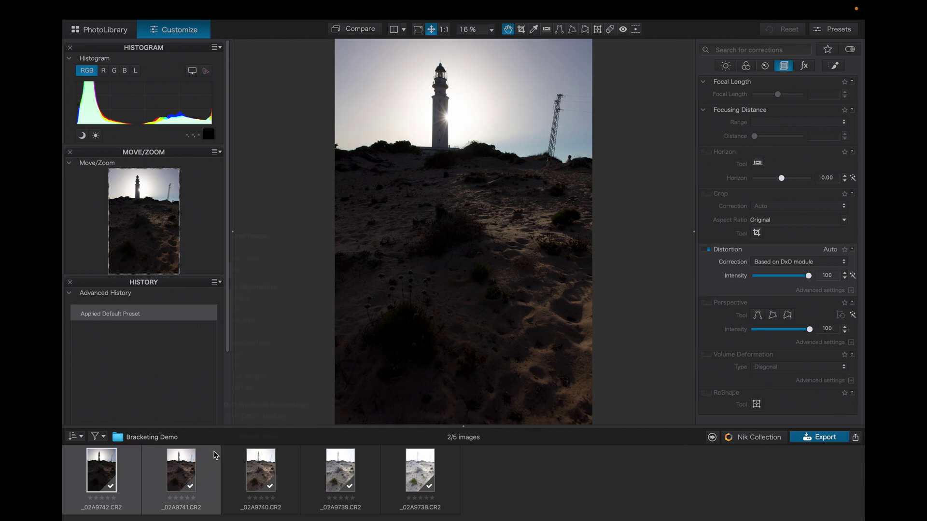
super+click(289, 461)
super+click(387, 467)
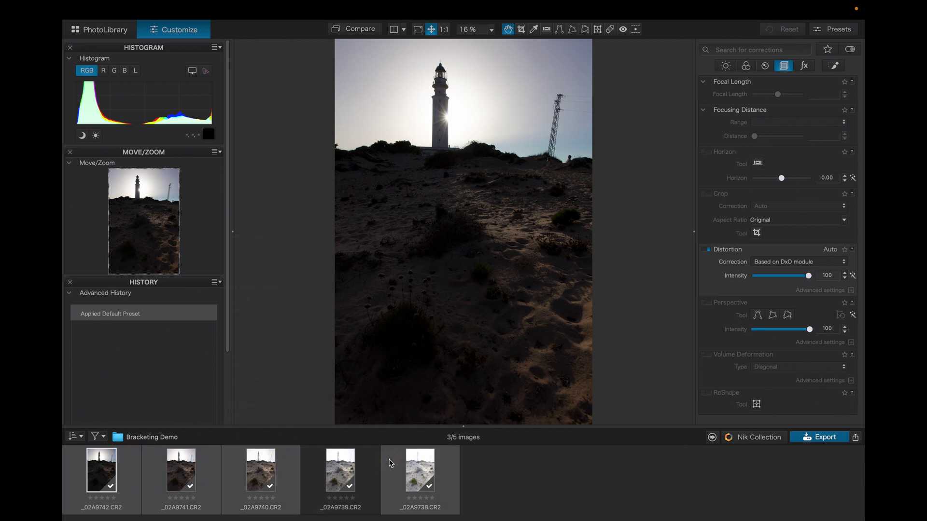
super+click(368, 470)
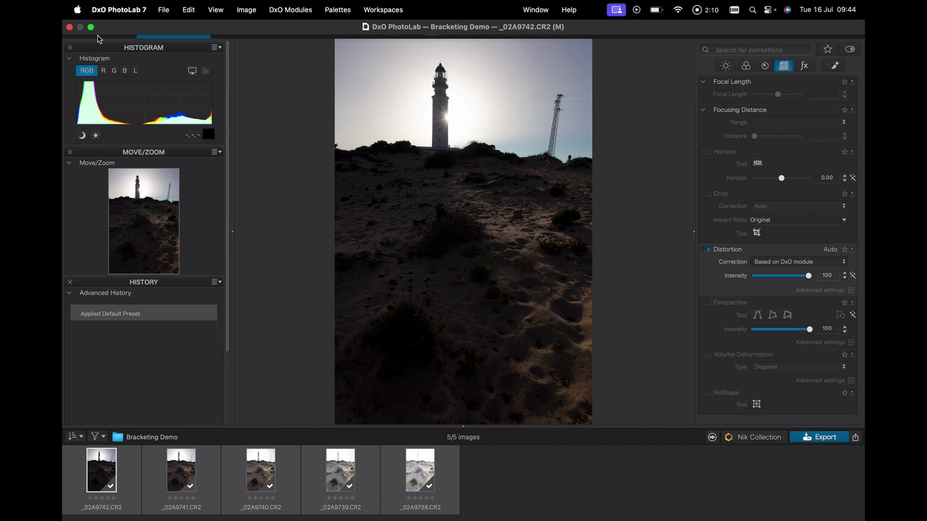
click(103, 30)
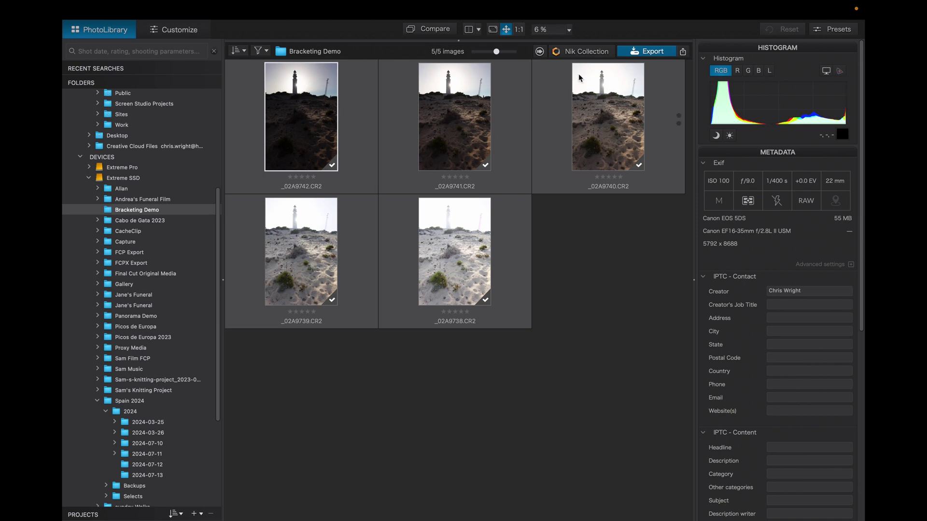
click(580, 52)
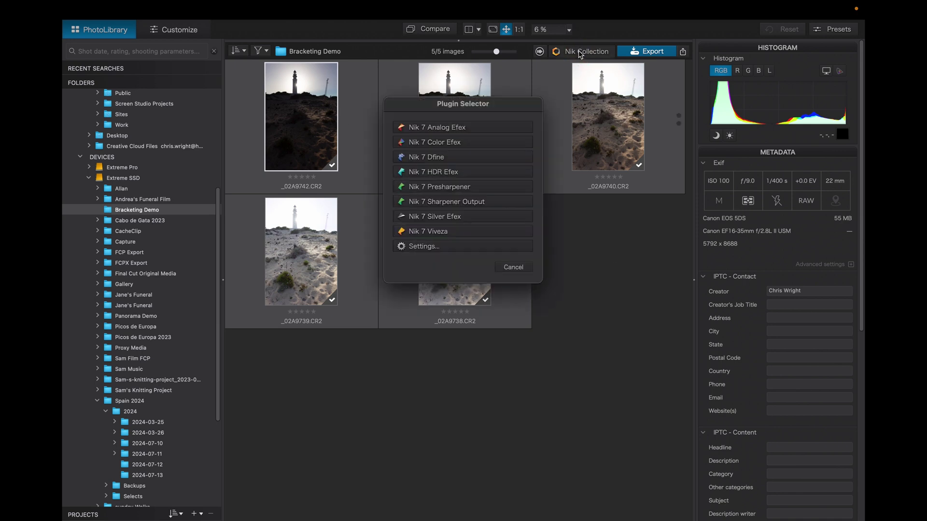
click(454, 173)
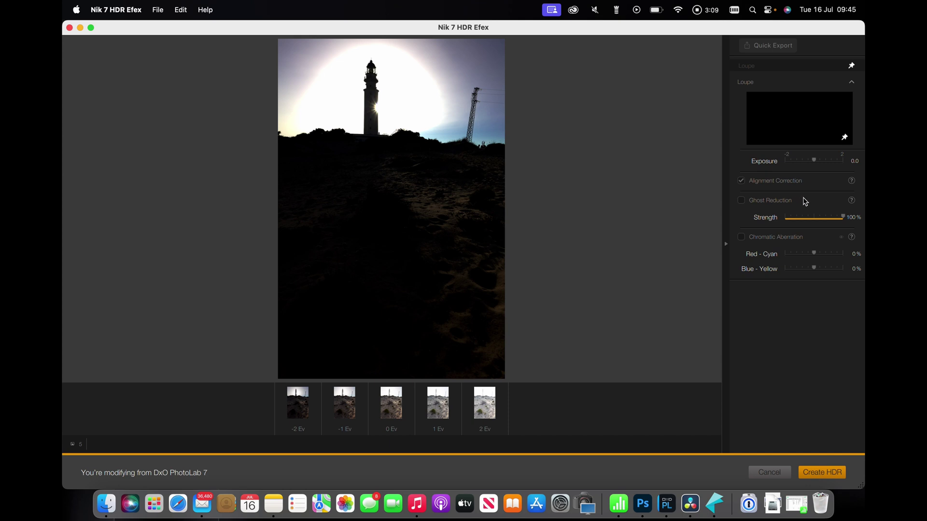
- Enable the Ghost Reduction and Chromatic Aberration checkboxes in the merge settings
click(741, 200)
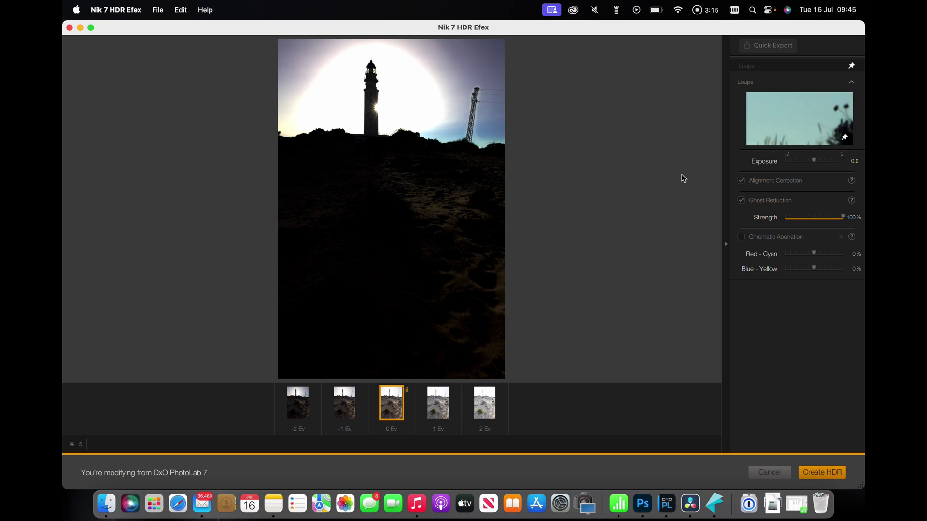
click(741, 201)
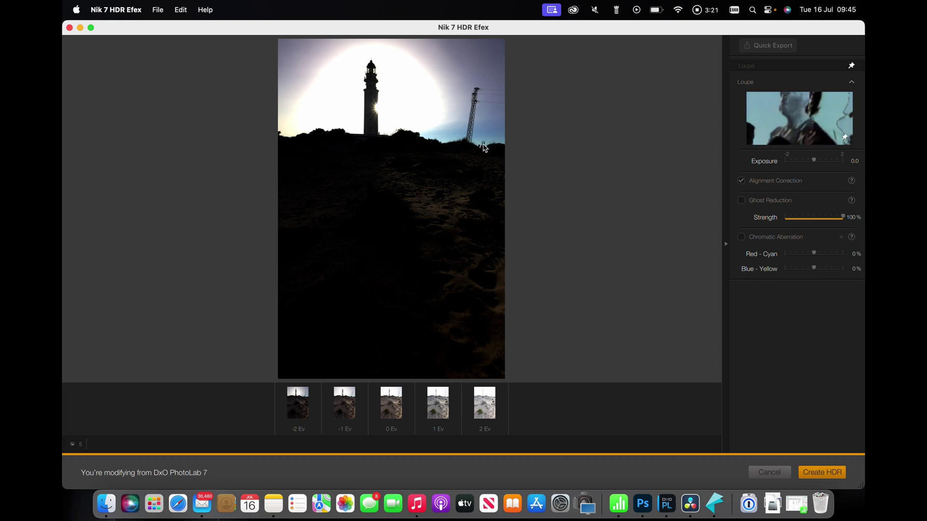
click(741, 201)
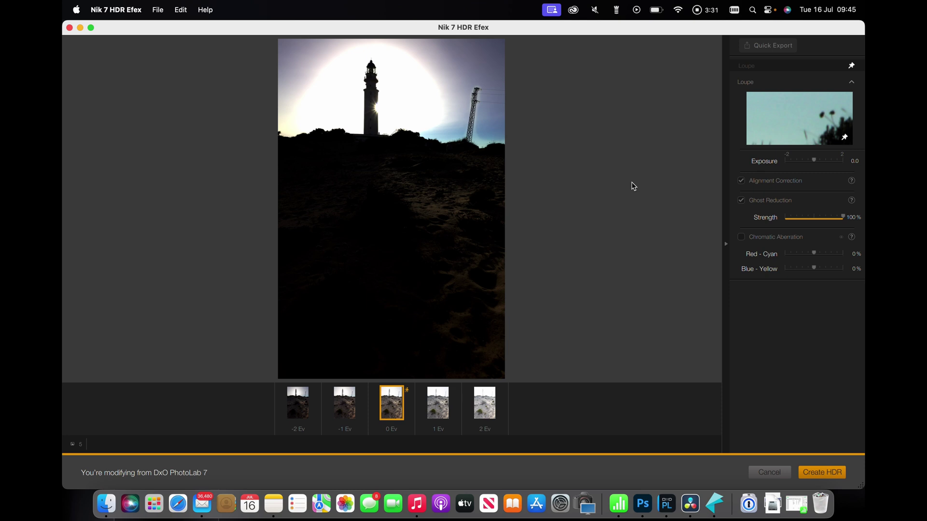
click(742, 239)
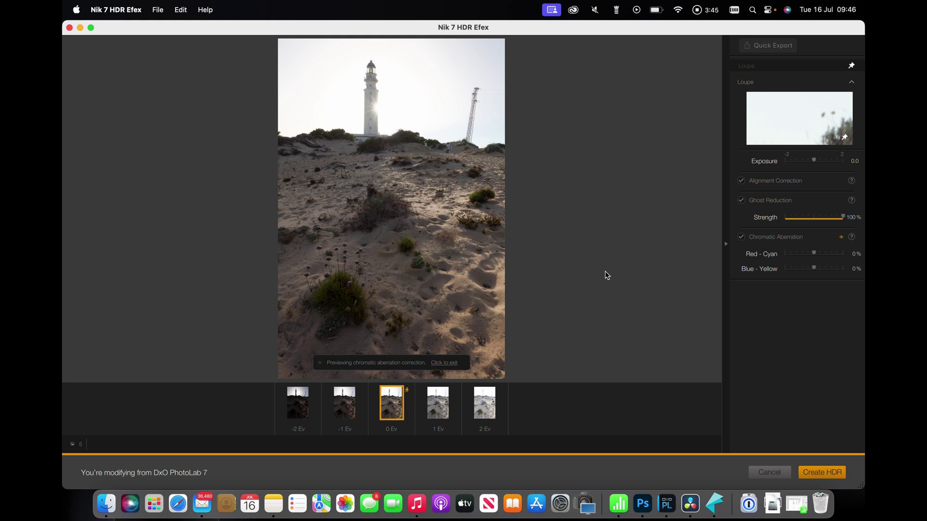
- Create the HDR and accept the output format to produce _02A9742_Nik_HDR.tif
click(825, 473)
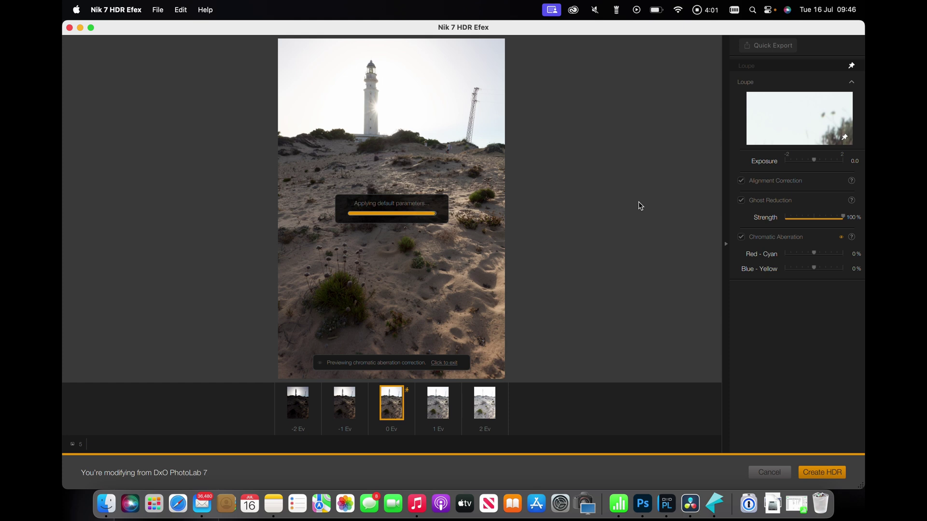
key(Return)
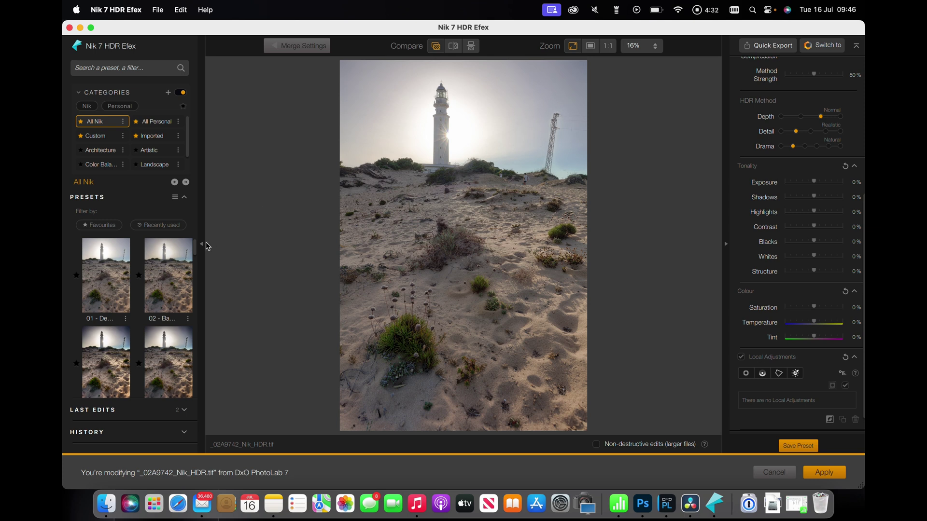
- Apply a dark, dramatic preset from the Presets panel, giving Blacks 69% and Whites 53%
scroll(173, 285, down, 2)
scroll(173, 285, up, 2)
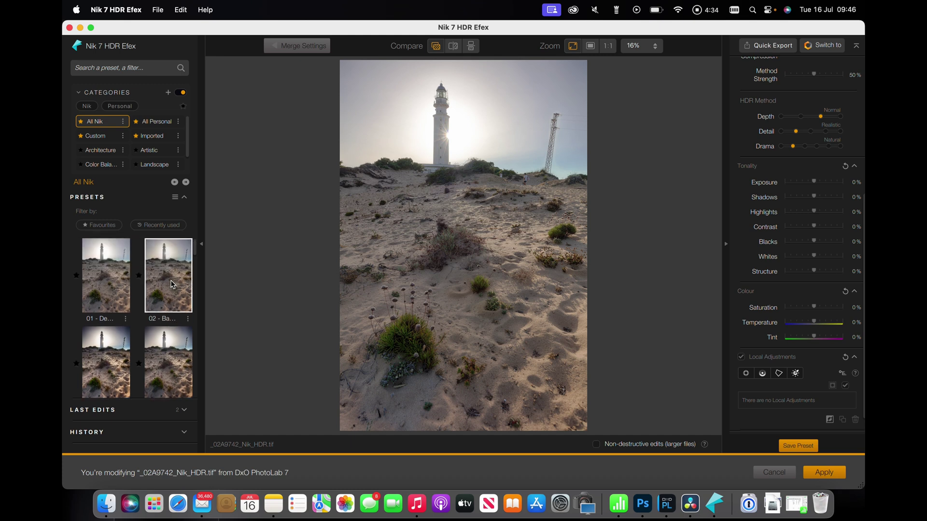
scroll(173, 285, down, 3)
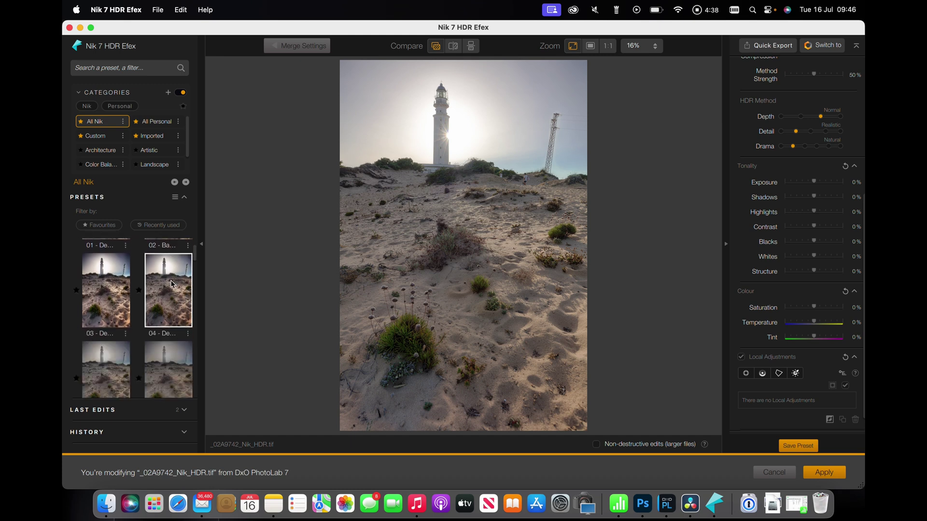
click(111, 296)
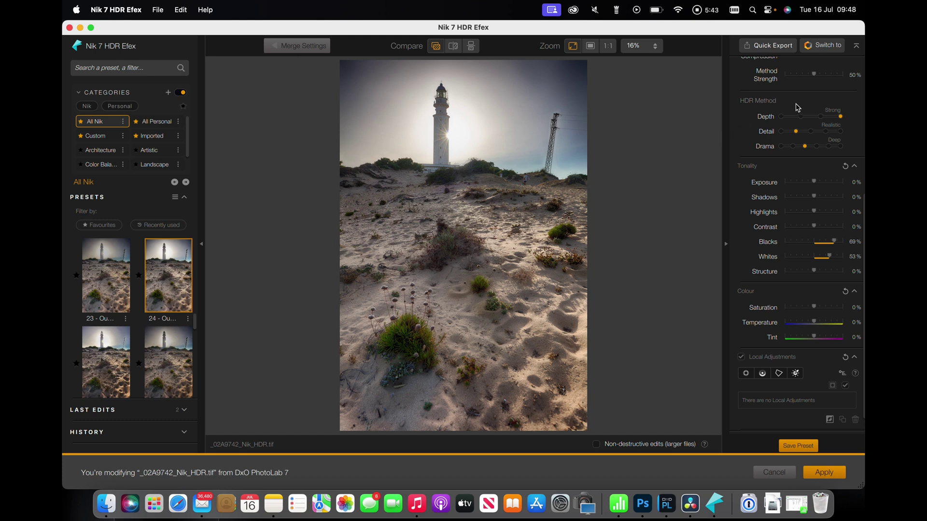
- Set HDR depth to Normal and detail to Realistic, then try a stronger Drama setting
click(820, 104)
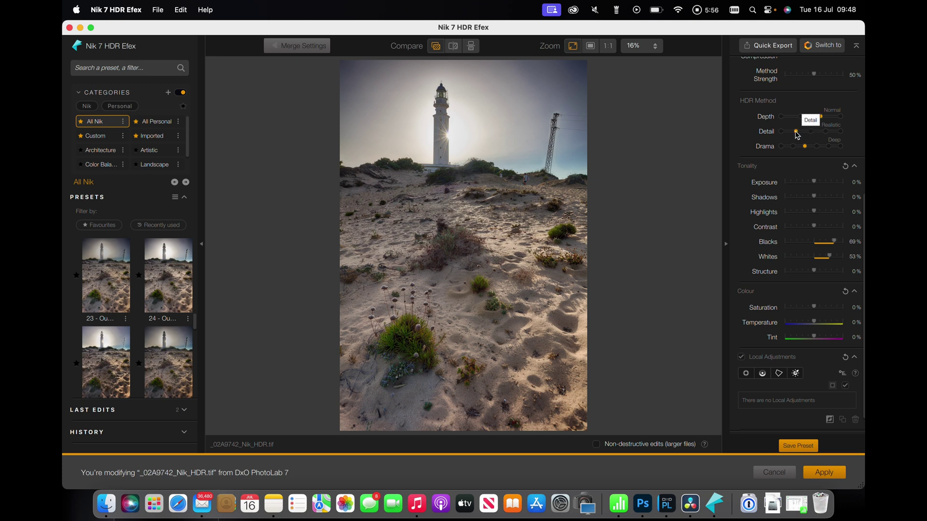
click(810, 132)
click(825, 131)
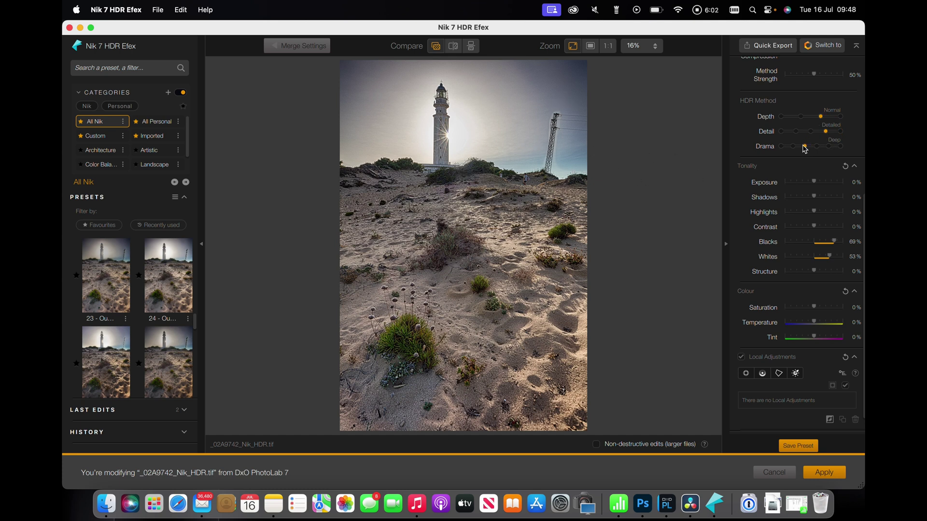
drag(827, 137, 787, 131)
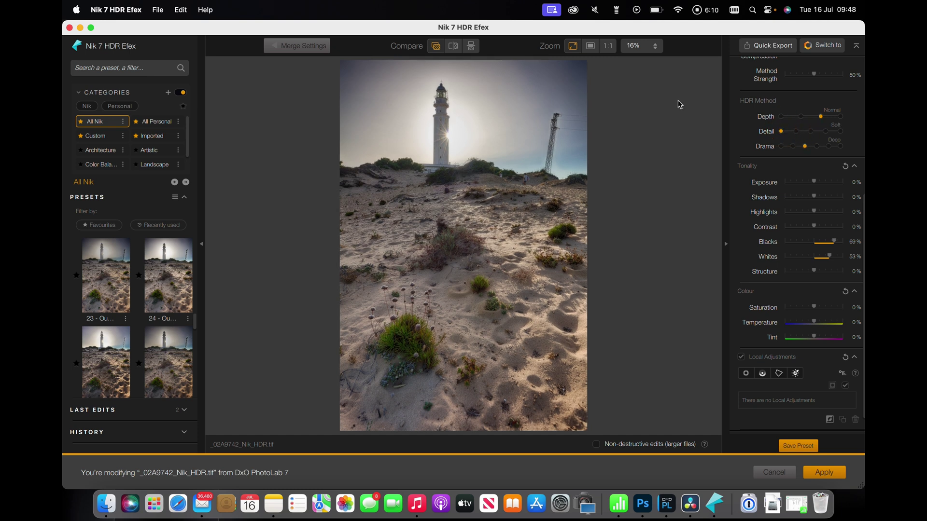
mouse_move(805, 149)
mouse_down()
mouse_move(815, 146)
mouse_move(803, 151)
mouse_up()
- Raise Tonality Contrast to 4% and Colour Temperature to 10%
drag(814, 228, 815, 230)
drag(815, 230, 816, 230)
drag(816, 324, 817, 325)
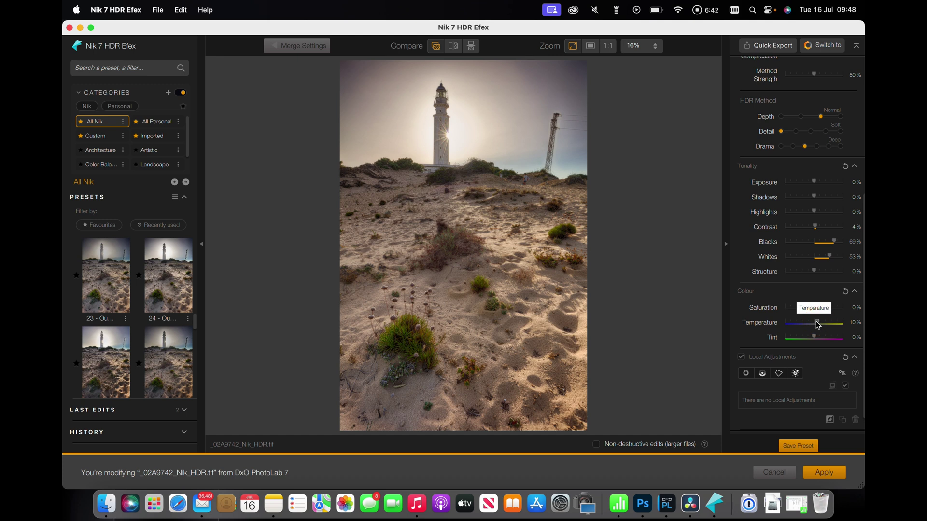
- Place a control point on the green bush and shape it into a narrow vertical ellipse
scroll(763, 343, down, 2)
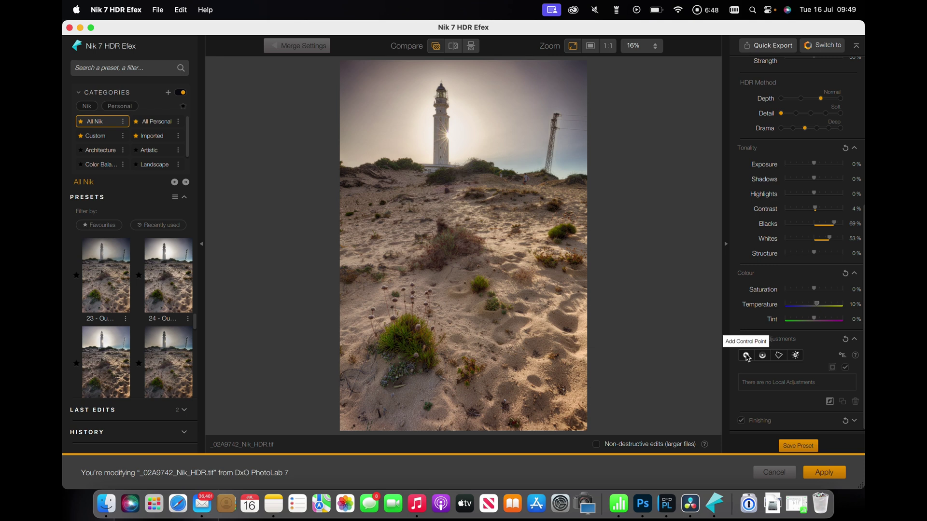
click(746, 356)
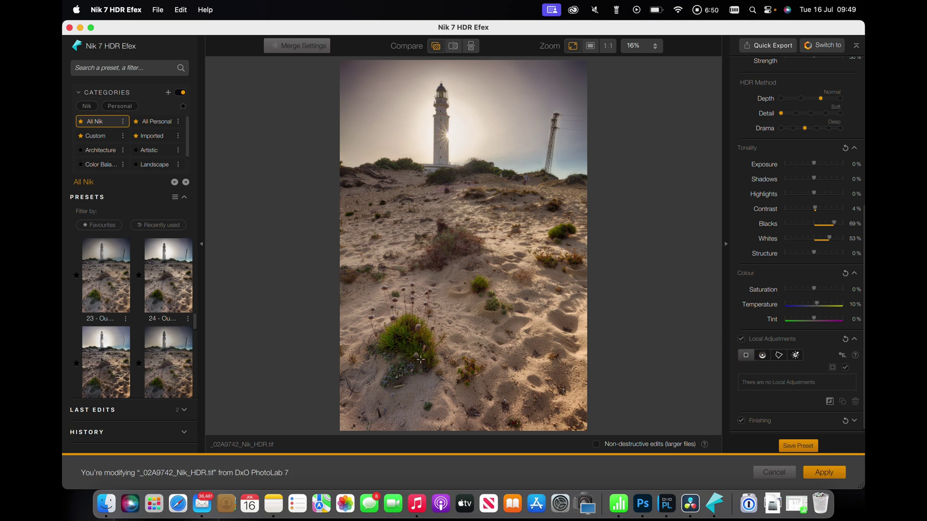
click(404, 334)
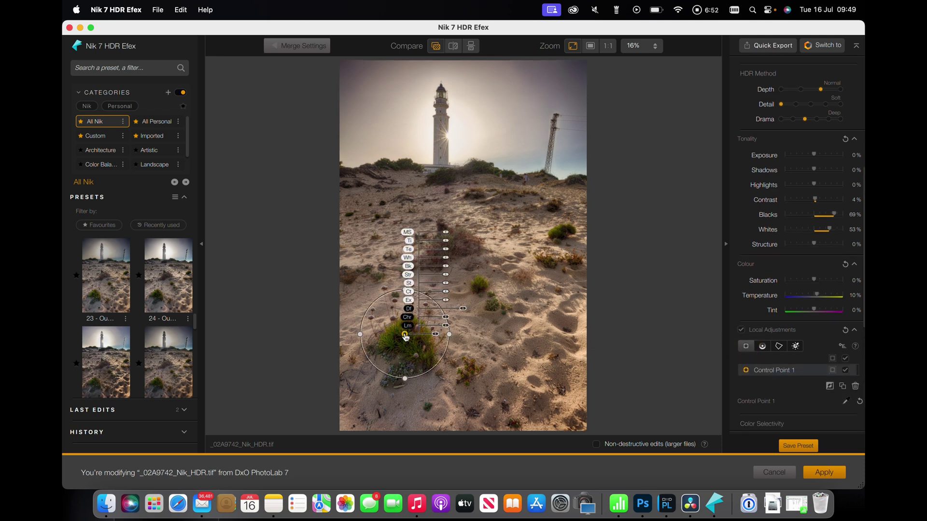
drag(395, 291, 395, 269)
drag(469, 335, 454, 335)
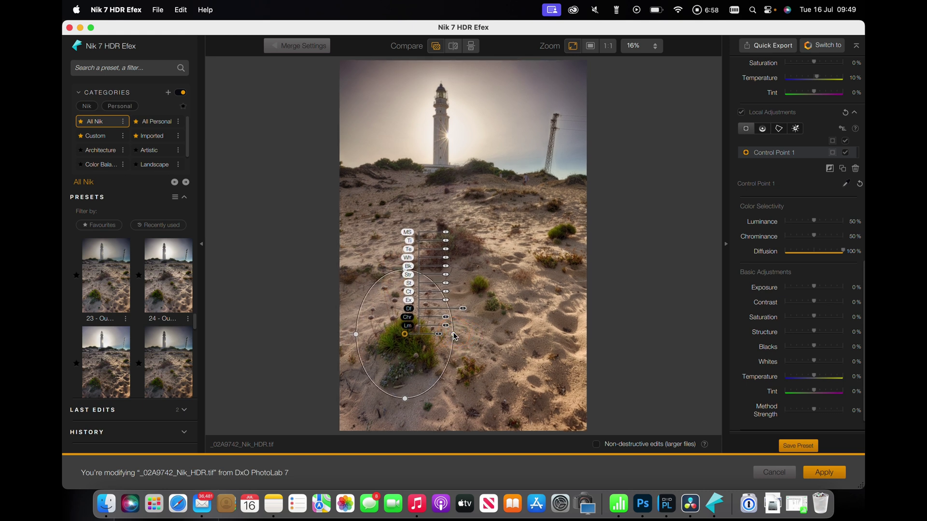
drag(356, 334, 360, 334)
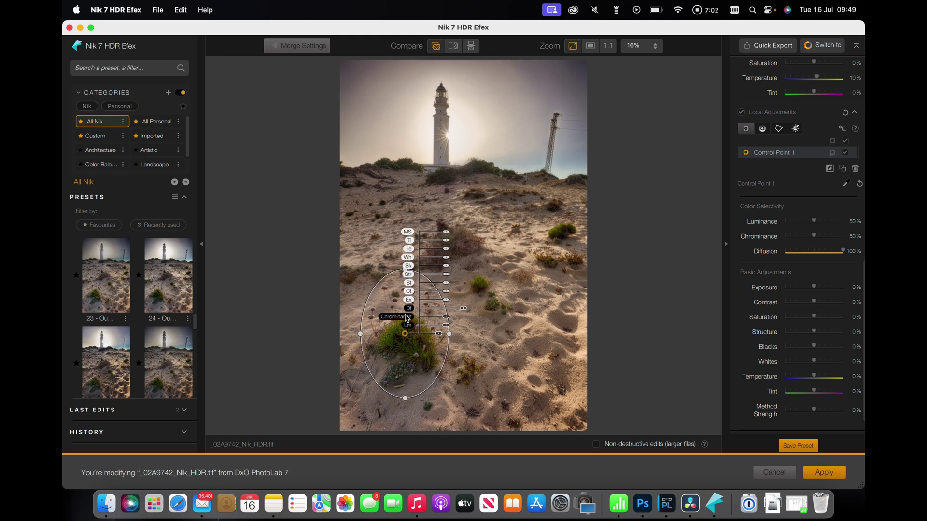
- Set the bush point to Exposure 46%, Contrast 9%, Saturation 17%, Blacks -23%, Temperature 24%
click(816, 291)
drag(816, 290, 828, 291)
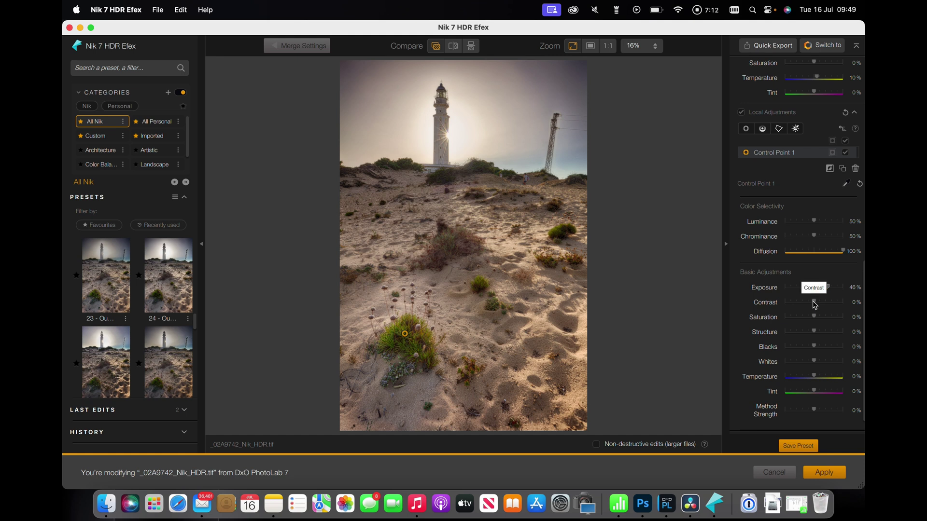
drag(814, 304, 817, 305)
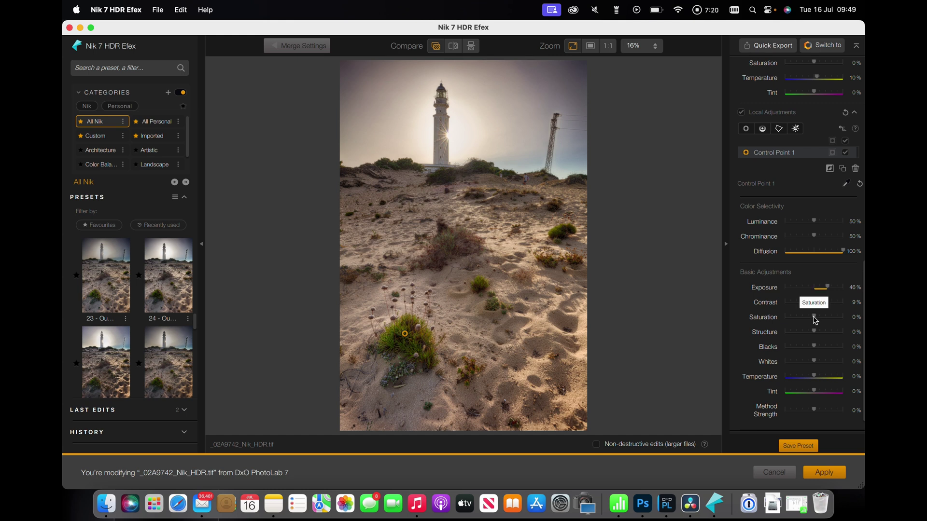
drag(816, 319, 819, 320)
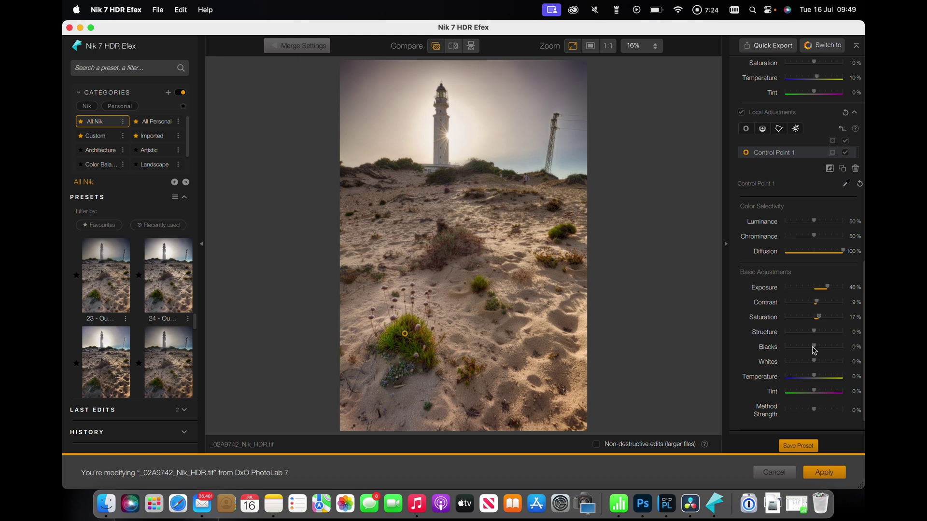
drag(815, 349, 810, 351)
drag(815, 379, 822, 379)
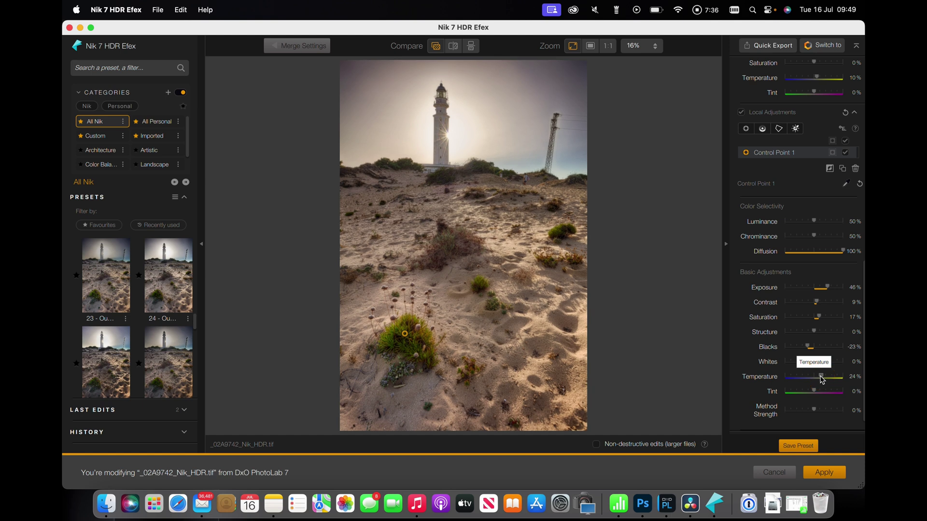
mouse_move(565, 320)
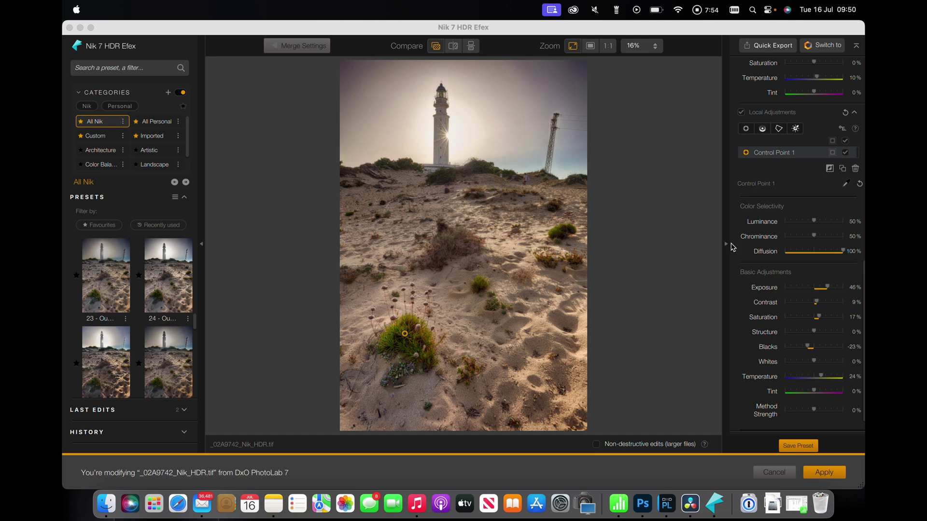
- Duplicate Control Point 1, move the copy onto the mid-dune scrub, and check both points
click(842, 169)
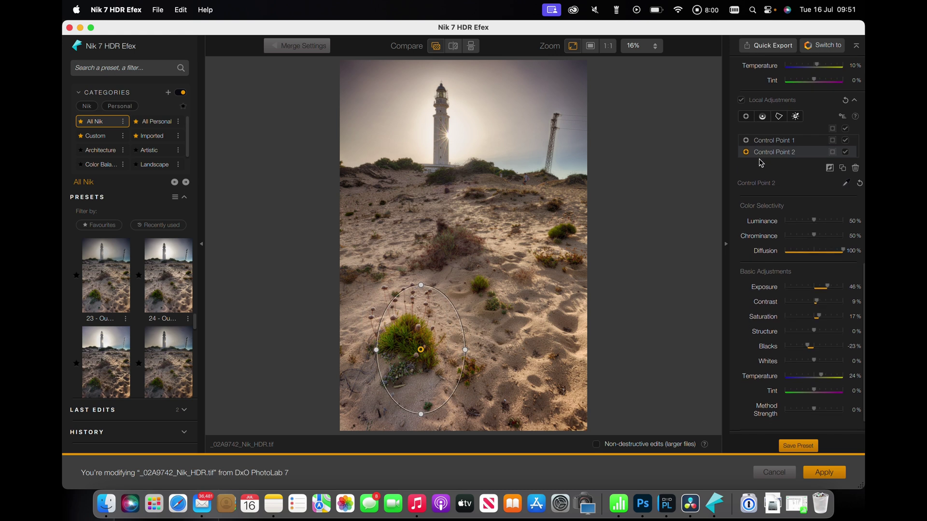
mouse_move(424, 352)
drag(422, 352, 444, 256)
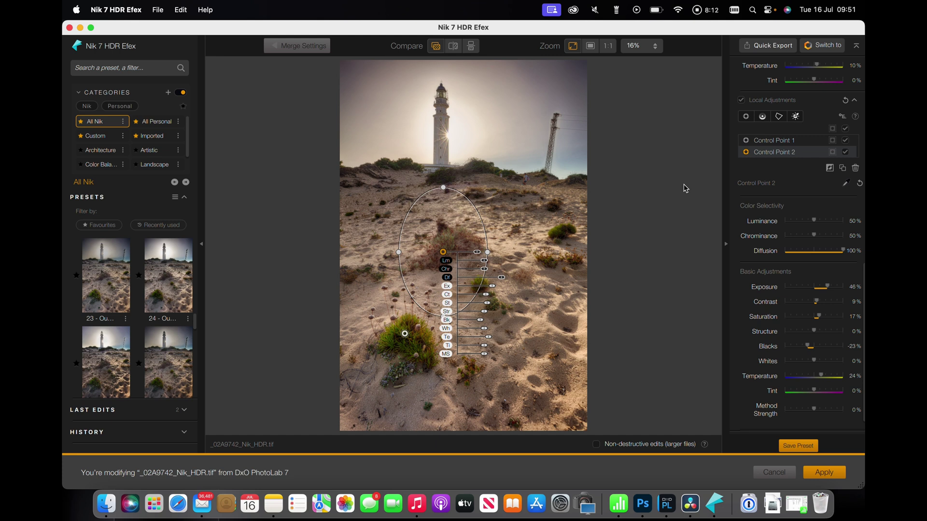
click(805, 141)
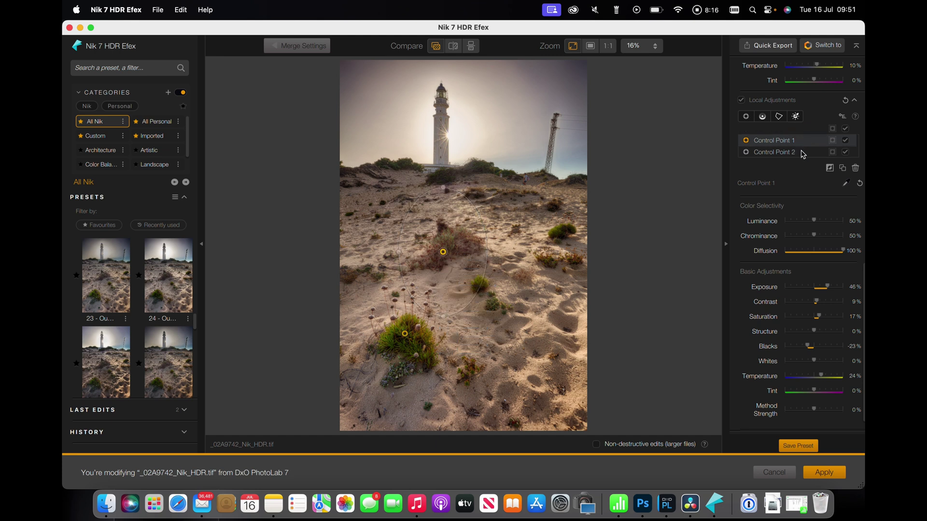
click(806, 153)
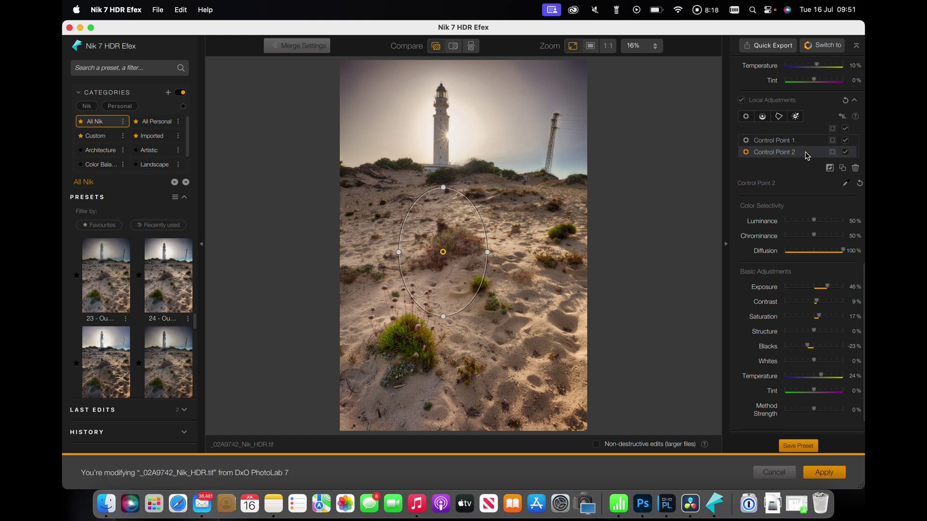
mouse_move(684, 267)
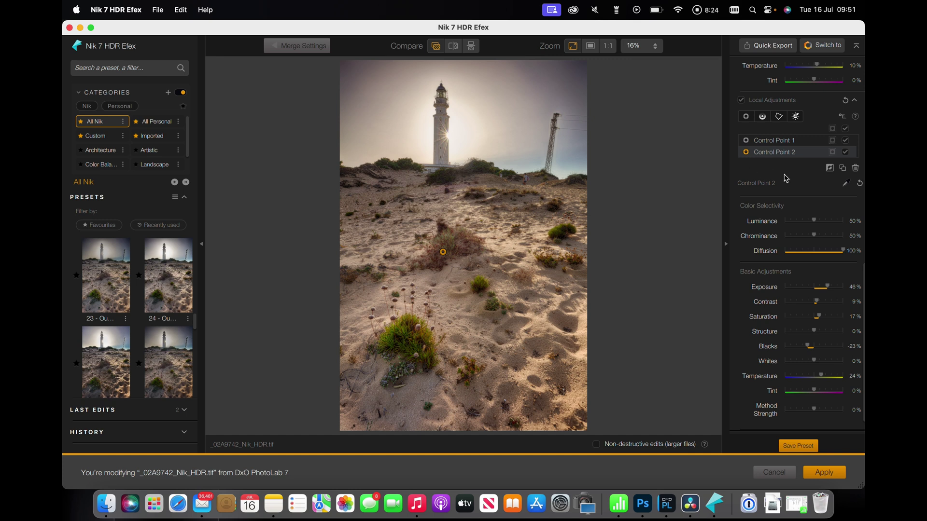
mouse_move(655, 265)
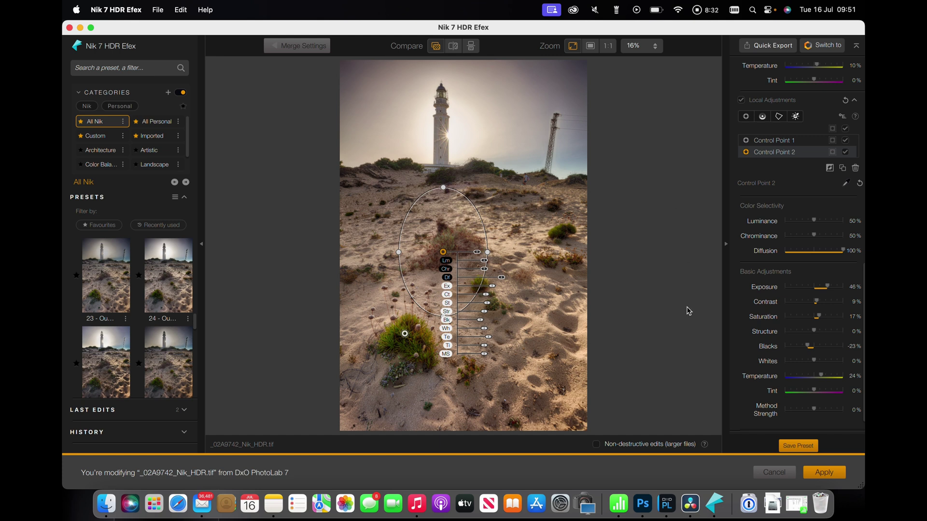
- Apply the HDR Efex edits and open _02A9742_Nik_HDR.tif in Customize
click(826, 473)
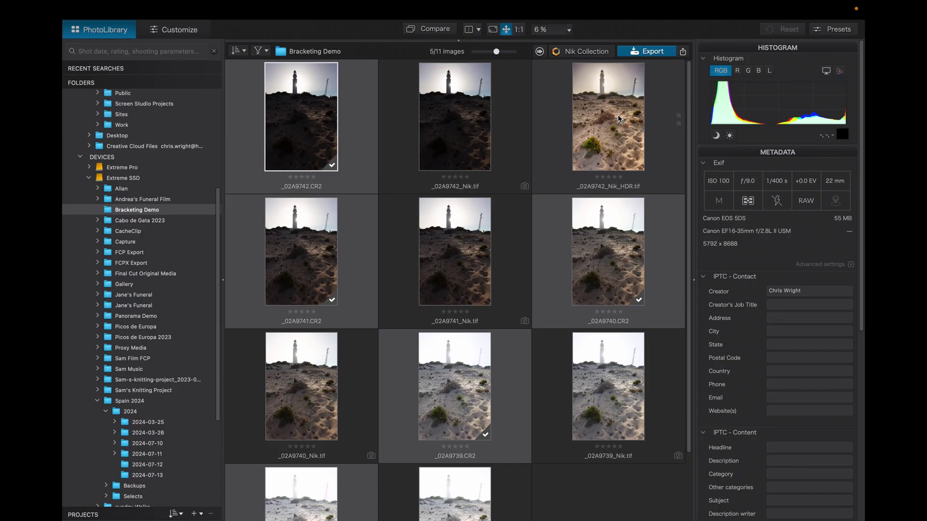
double_click(609, 125)
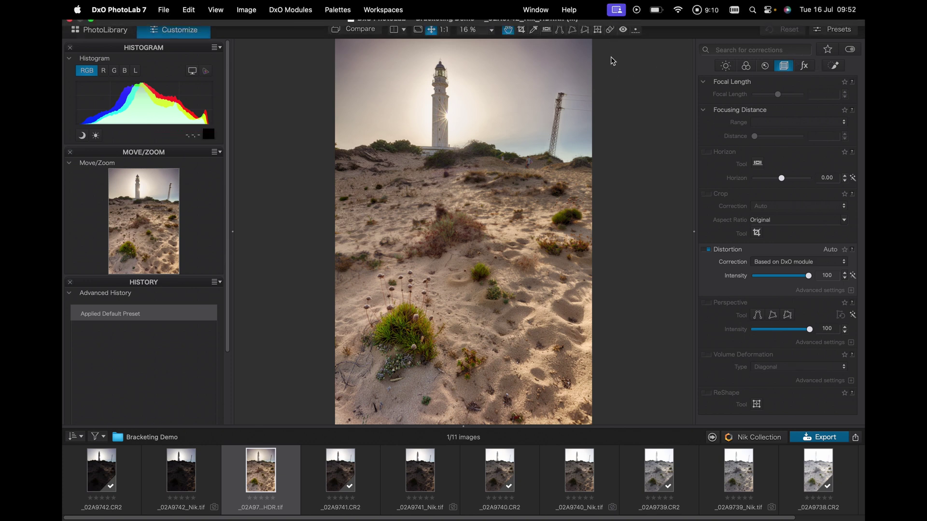
- Paint out the right-hand pylon and sky blemishes with Repair strokes, then enable Auto Crop
click(610, 30)
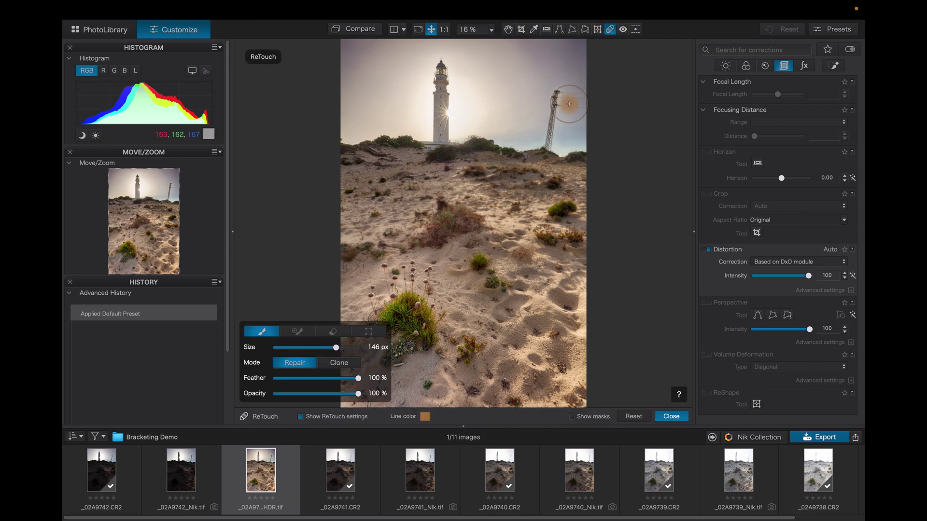
drag(558, 93, 550, 148)
mouse_move(551, 112)
mouse_down()
mouse_move(553, 99)
mouse_move(579, 97)
mouse_up()
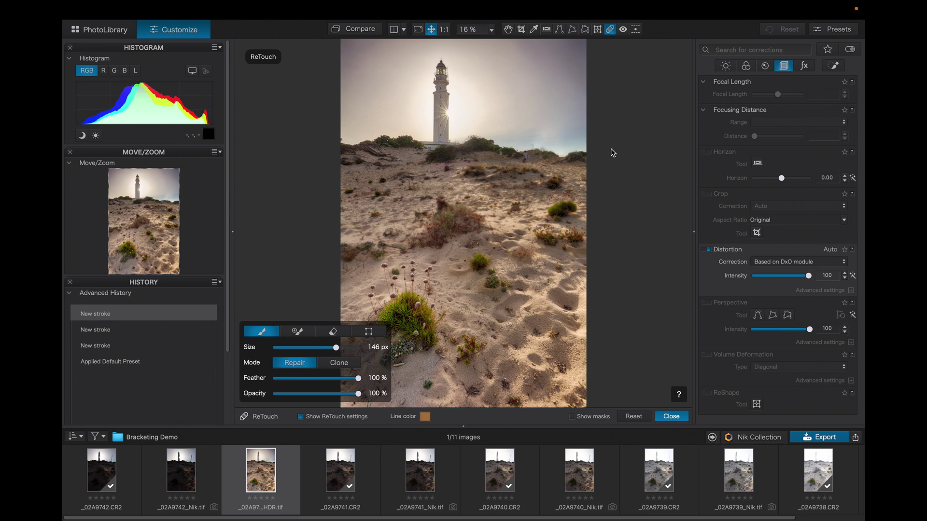
drag(560, 144, 545, 144)
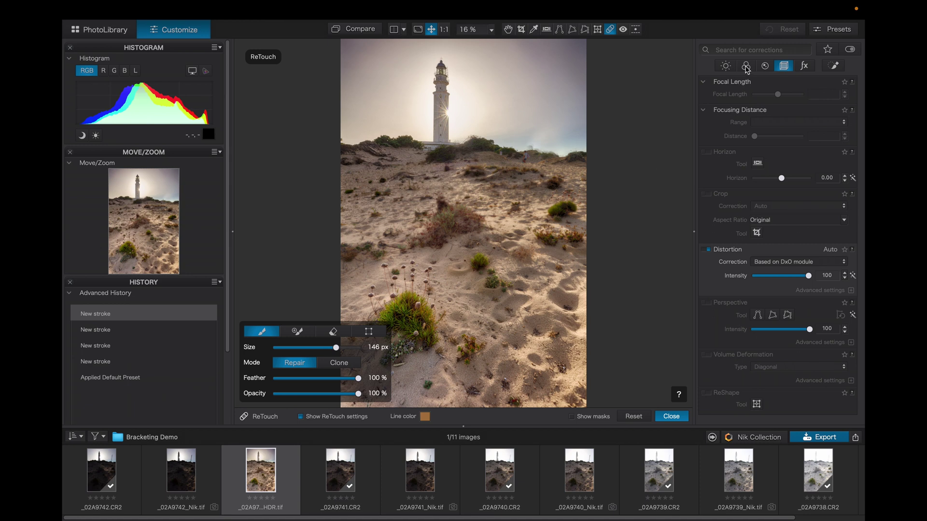
click(708, 194)
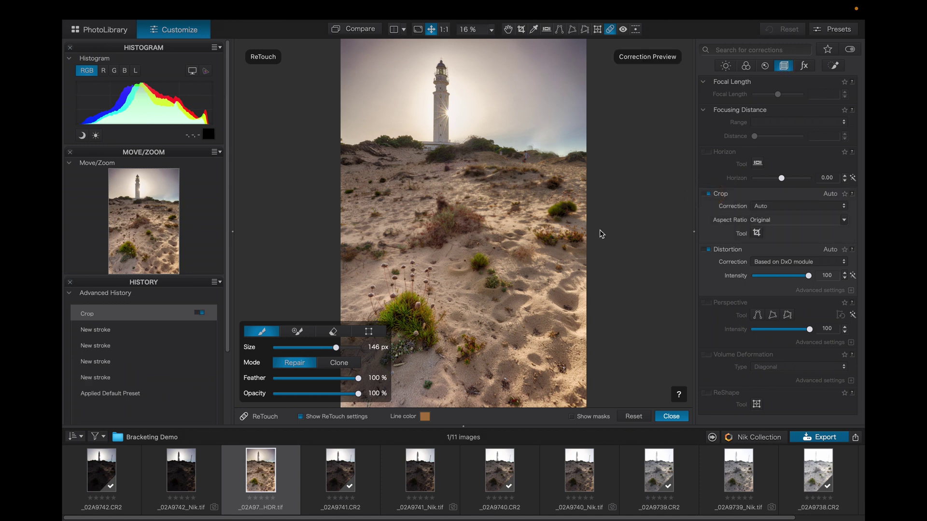
- Level the lighthouse horizon with a -0.54 rotation in the crop tool
click(756, 234)
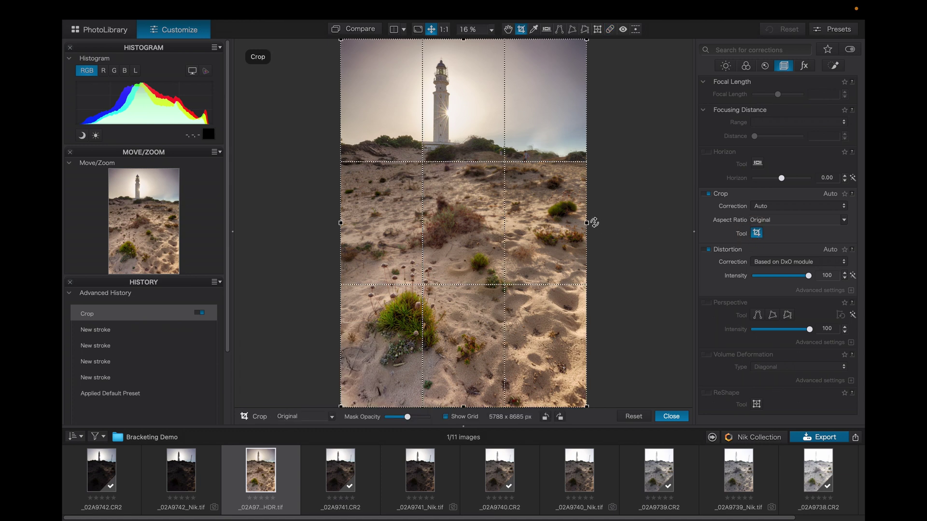
drag(596, 221, 596, 221)
key(Return)
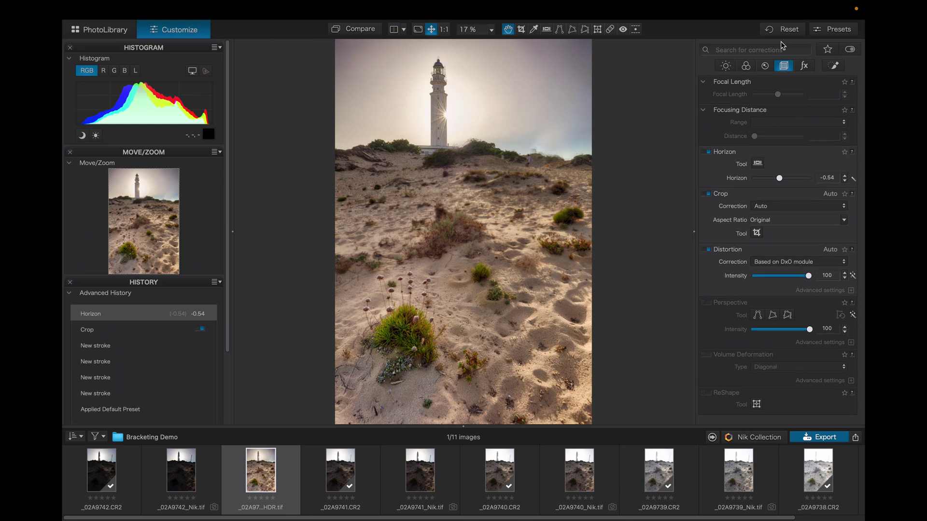
- Shape the Master Tone Curve into an S: shadows pulled down, highlights lifted
click(725, 67)
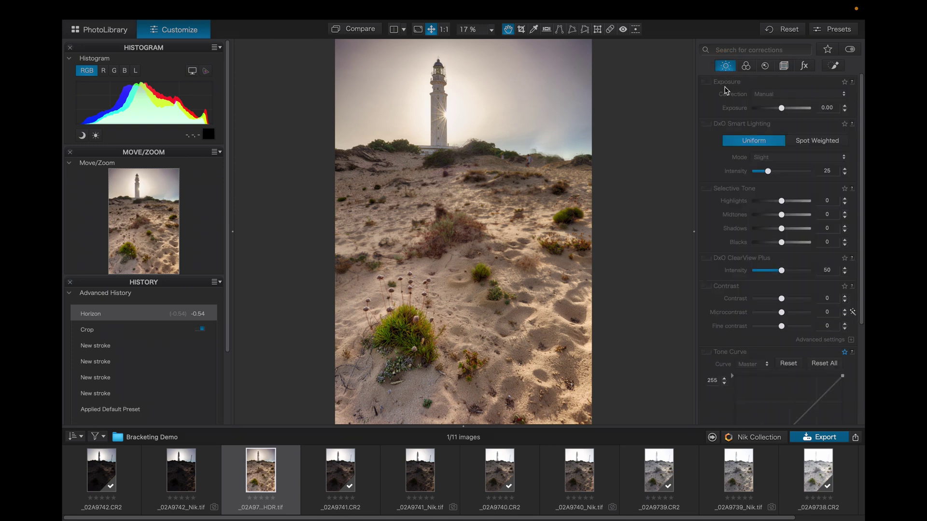
scroll(786, 389, down, 5)
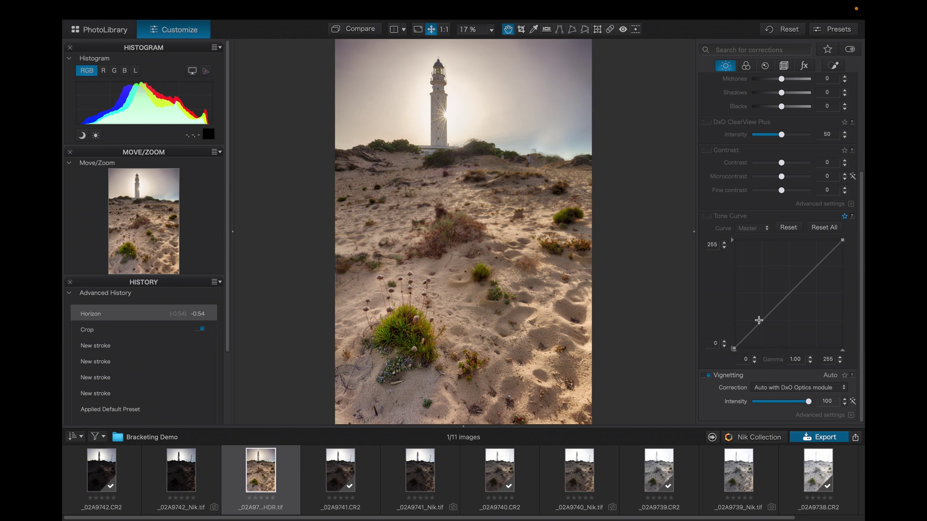
click(760, 322)
drag(760, 322, 760, 327)
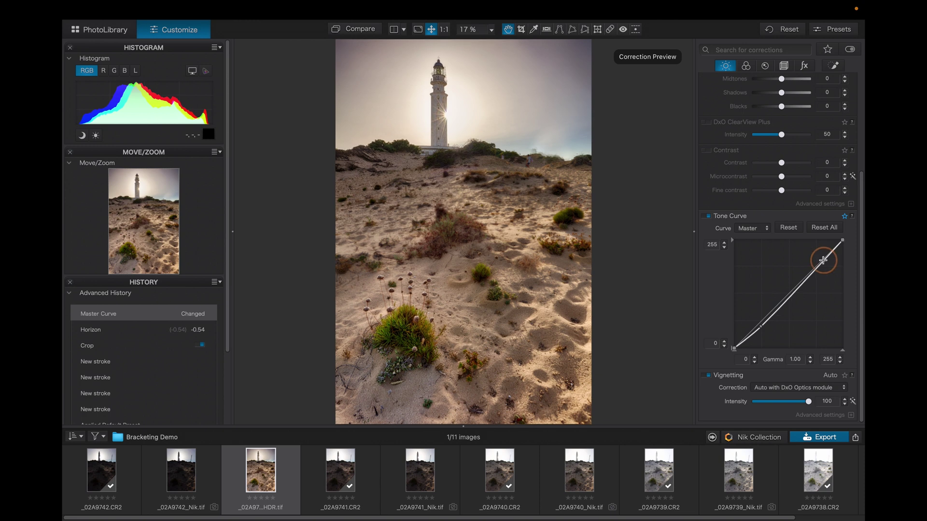
drag(823, 260, 823, 254)
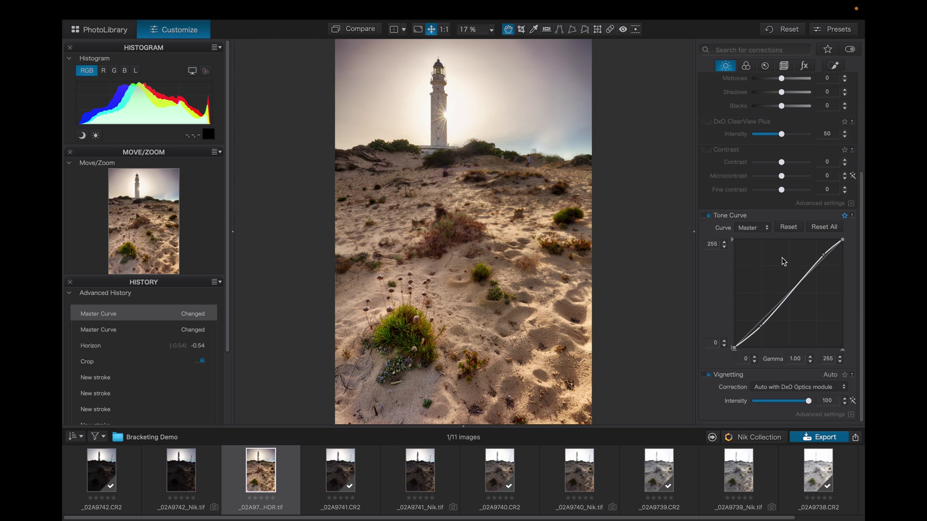
scroll(783, 260, up, 1)
scroll(784, 261, up, 5)
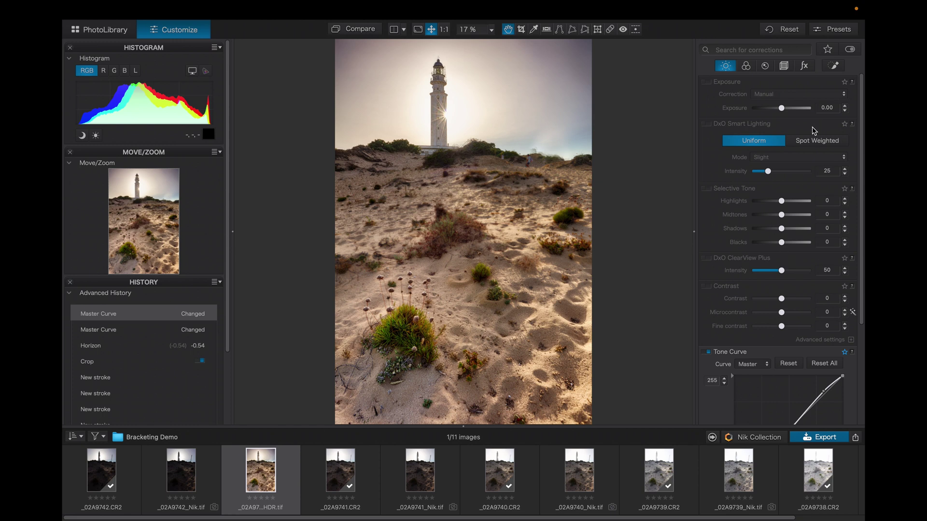
- Warm the White Balance Temperature to 7 and raise orange HSL Saturation to 10
click(745, 66)
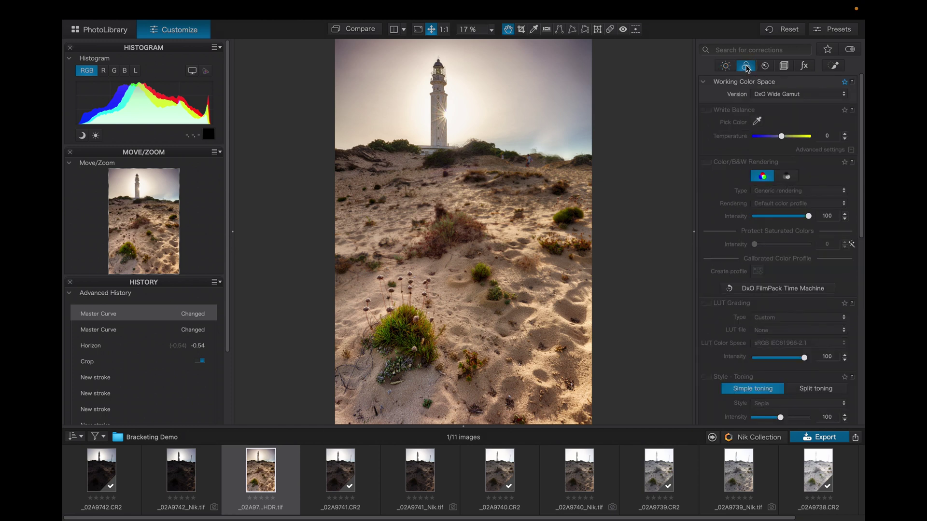
drag(782, 137, 784, 139)
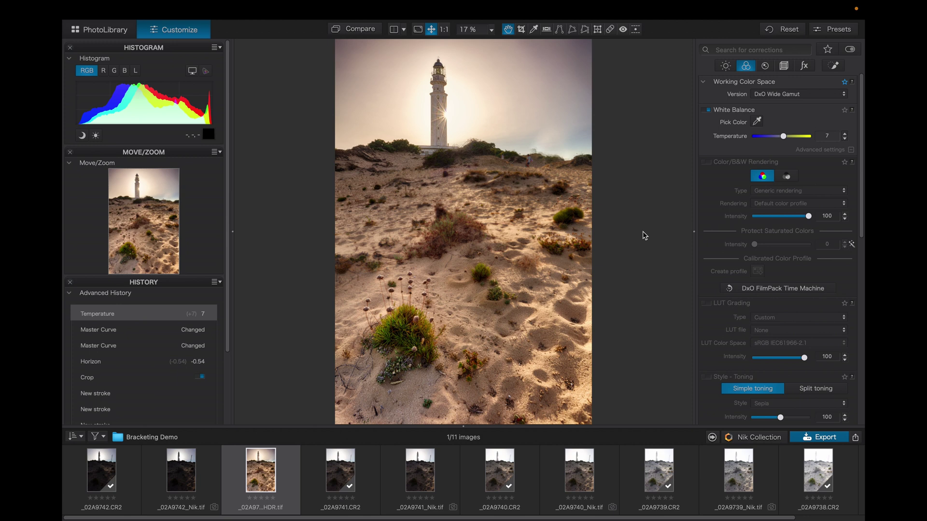
scroll(799, 184, down, 5)
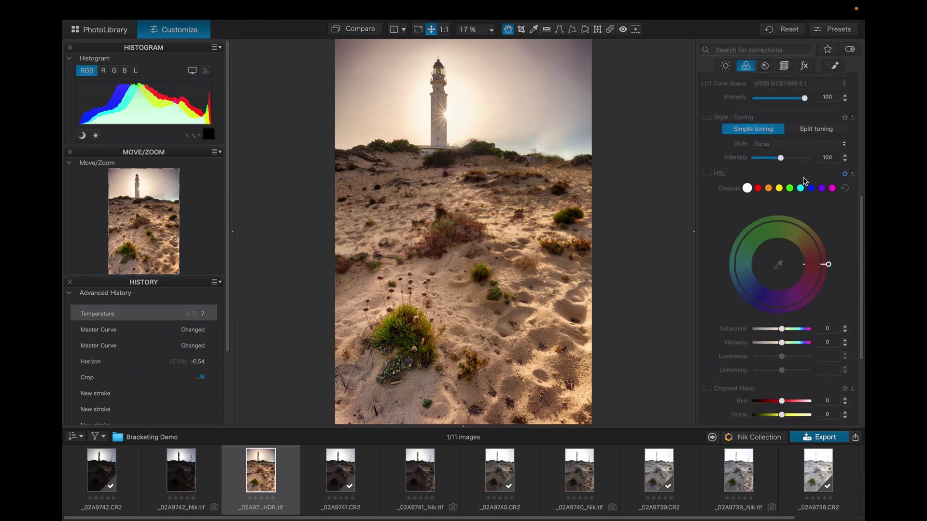
click(768, 187)
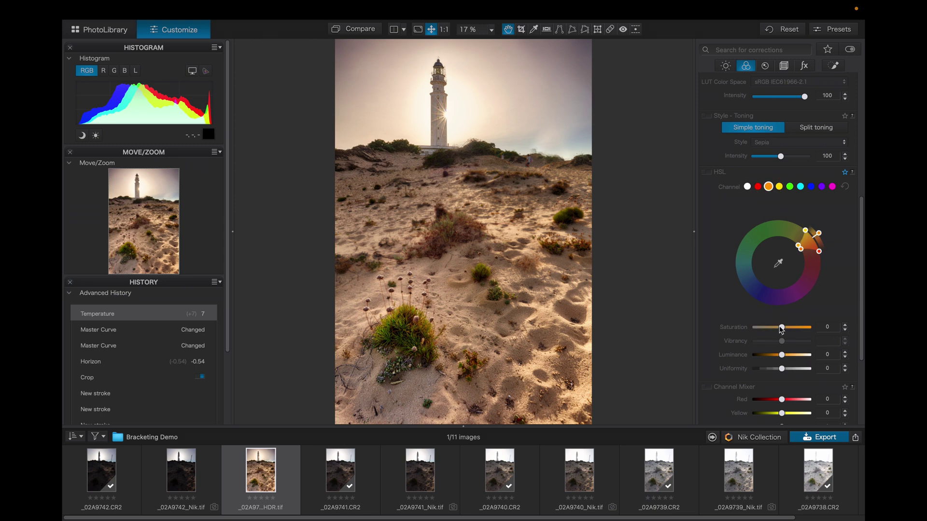
mouse_move(783, 329)
mouse_down()
mouse_move(799, 329)
mouse_move(786, 329)
mouse_up()
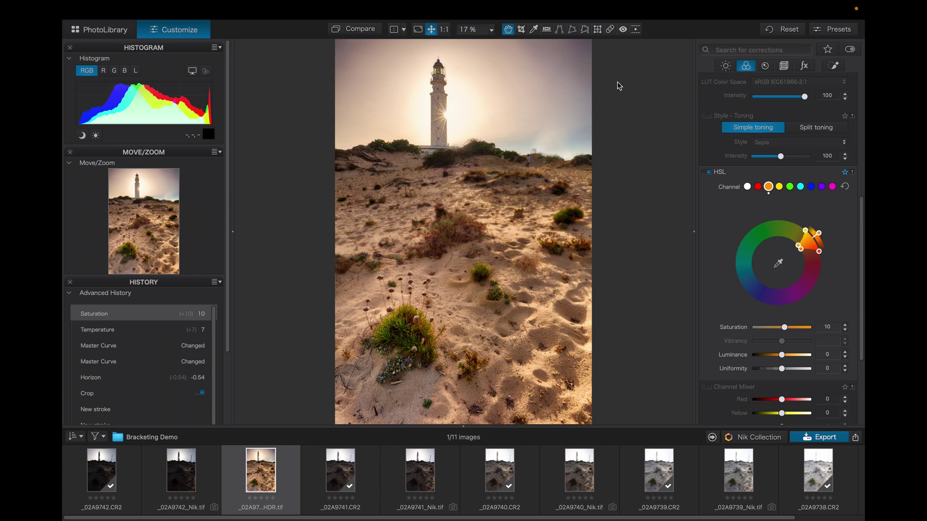
- Enable Creative Vignetting at Intensity -1, with Midpoint and Roundness left at 50
key(ctrl+3)
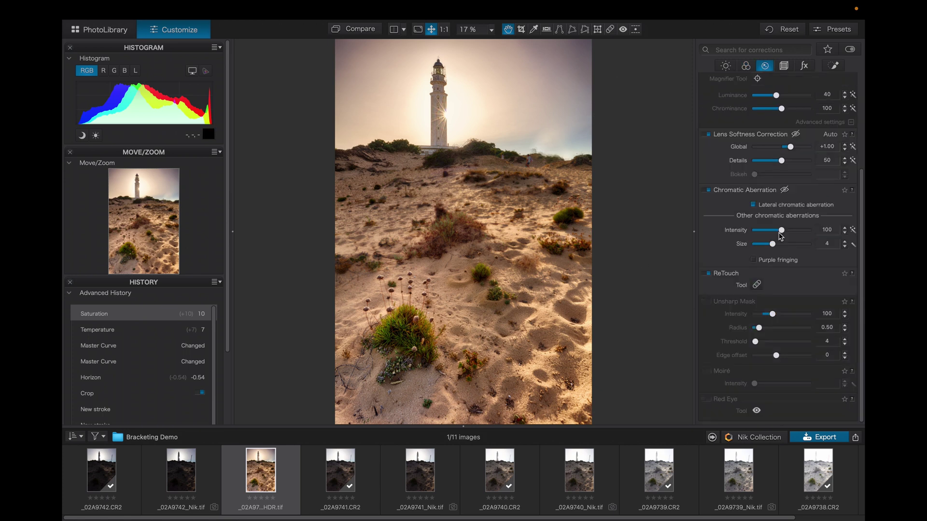
click(785, 66)
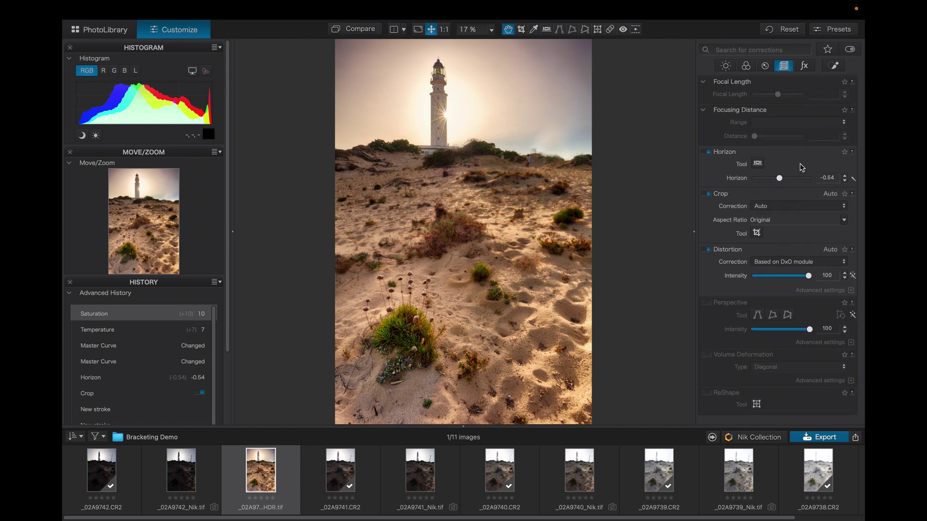
click(804, 65)
scroll(773, 314, up, 5)
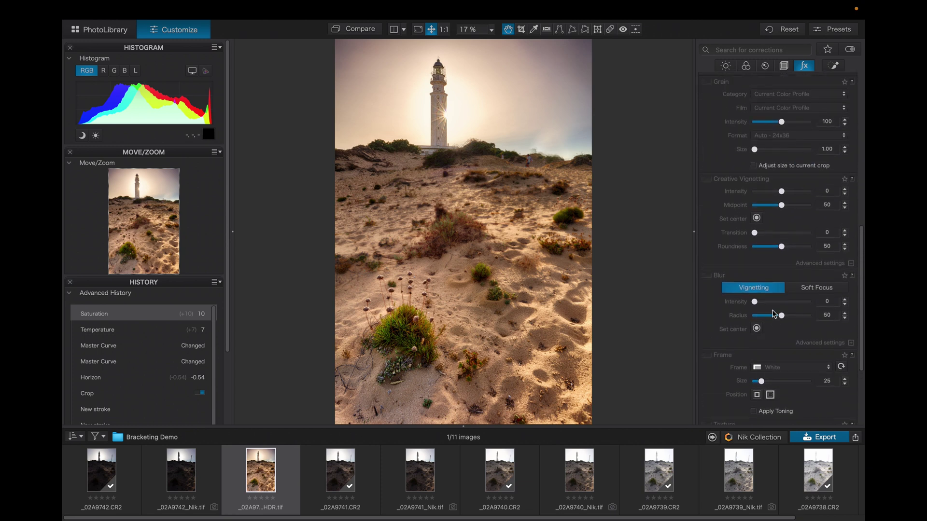
scroll(773, 315, up, 3)
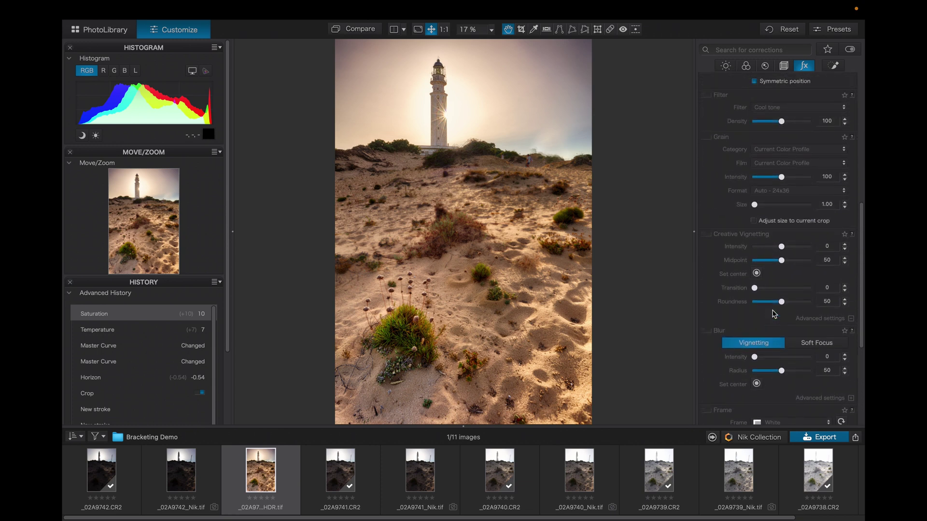
click(708, 237)
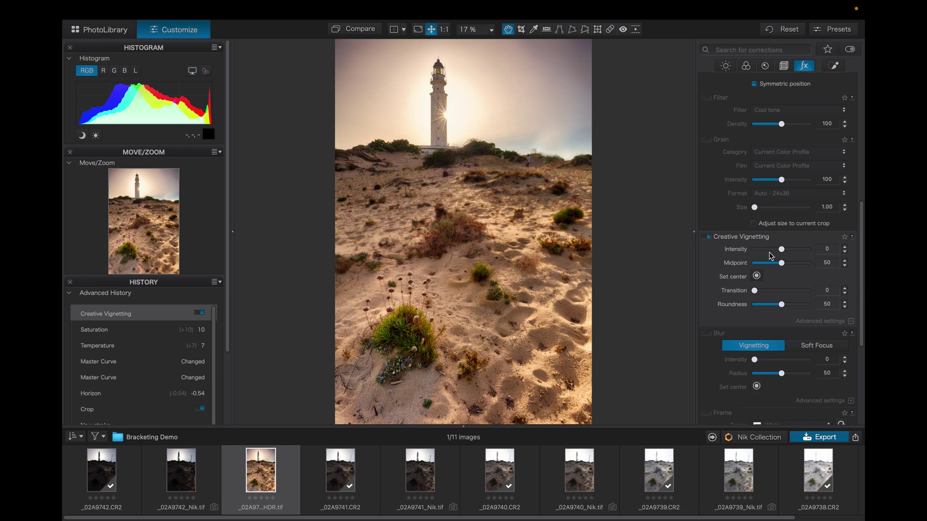
mouse_move(782, 250)
mouse_down()
mouse_move(772, 251)
mouse_move(782, 251)
mouse_up()
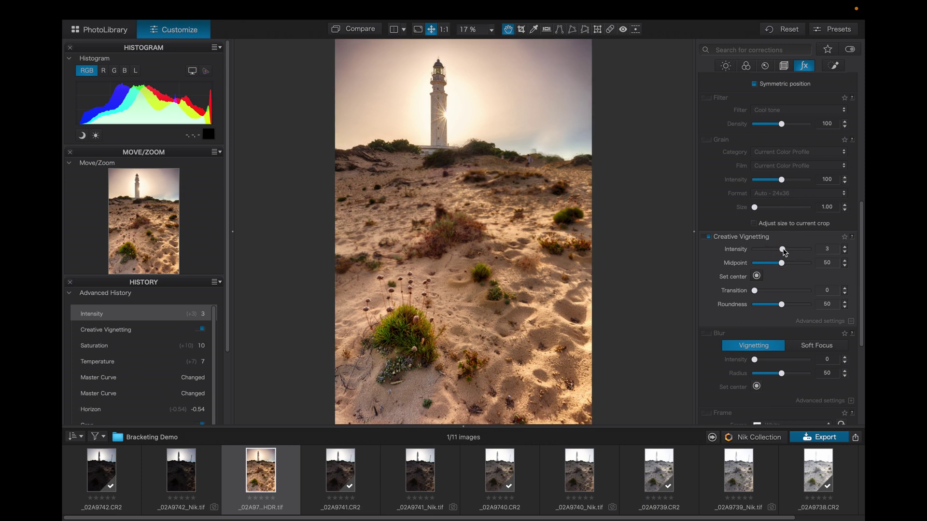
drag(783, 250, 783, 252)
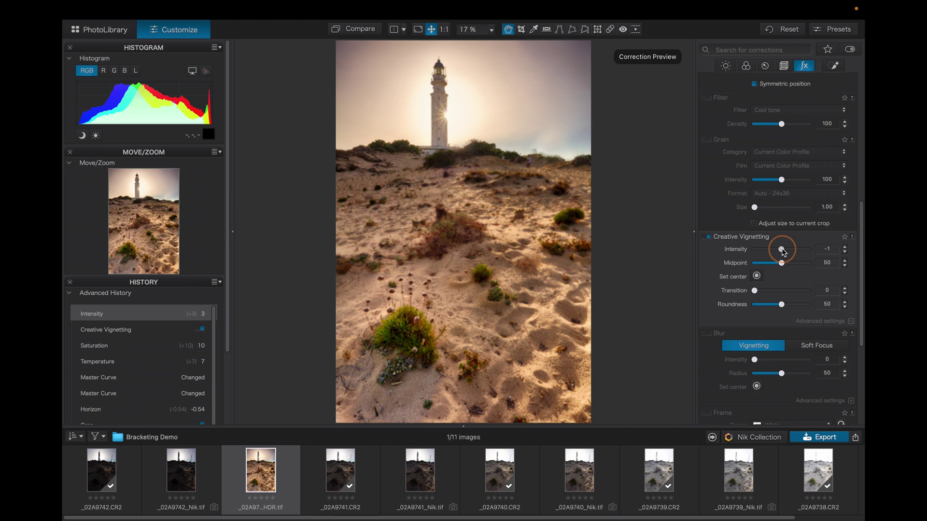
drag(783, 252, 783, 252)
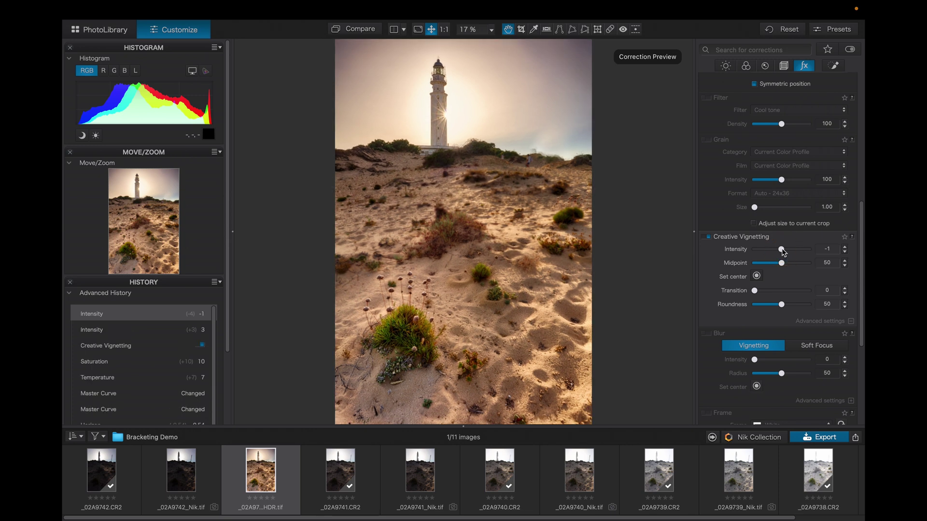